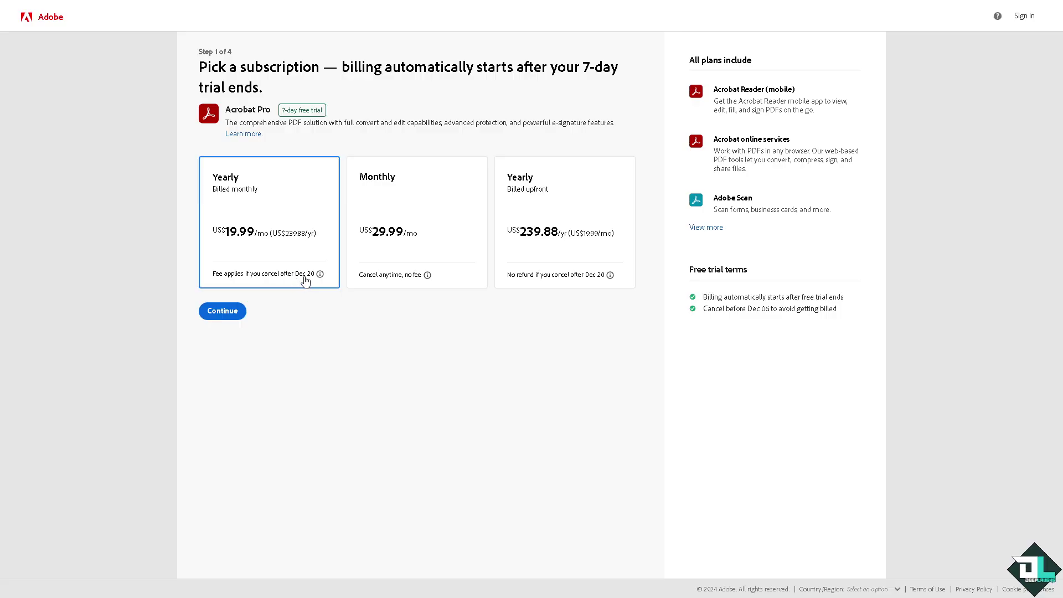
# Continue with the yearly billed-monthly plan, then dismiss the Acrobat tools and command list
pyautogui.click(237, 314)
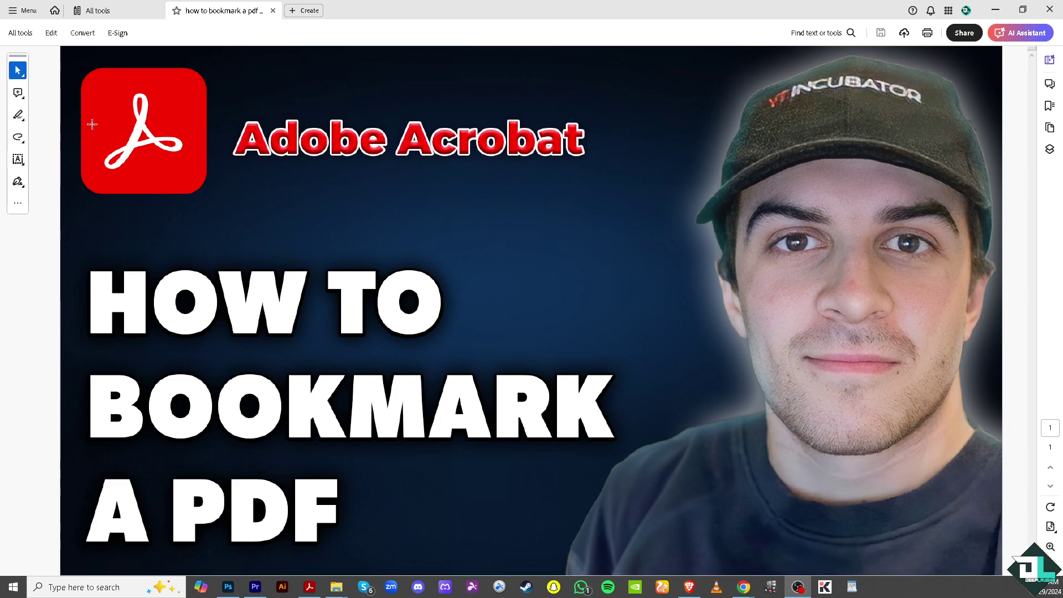
pyautogui.click(107, 12)
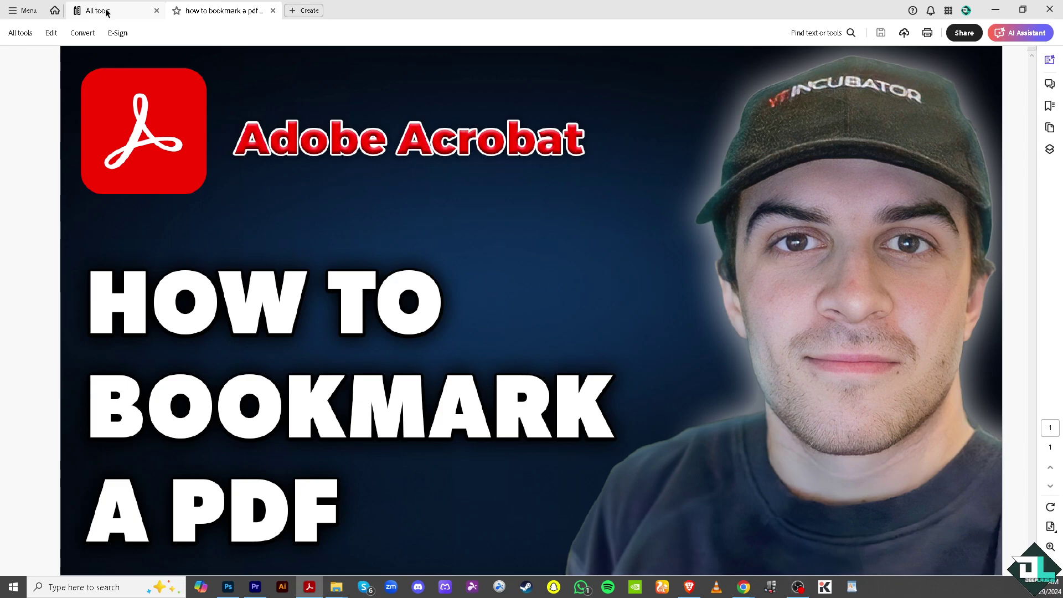
pyautogui.click(24, 10)
pyautogui.click(170, 130)
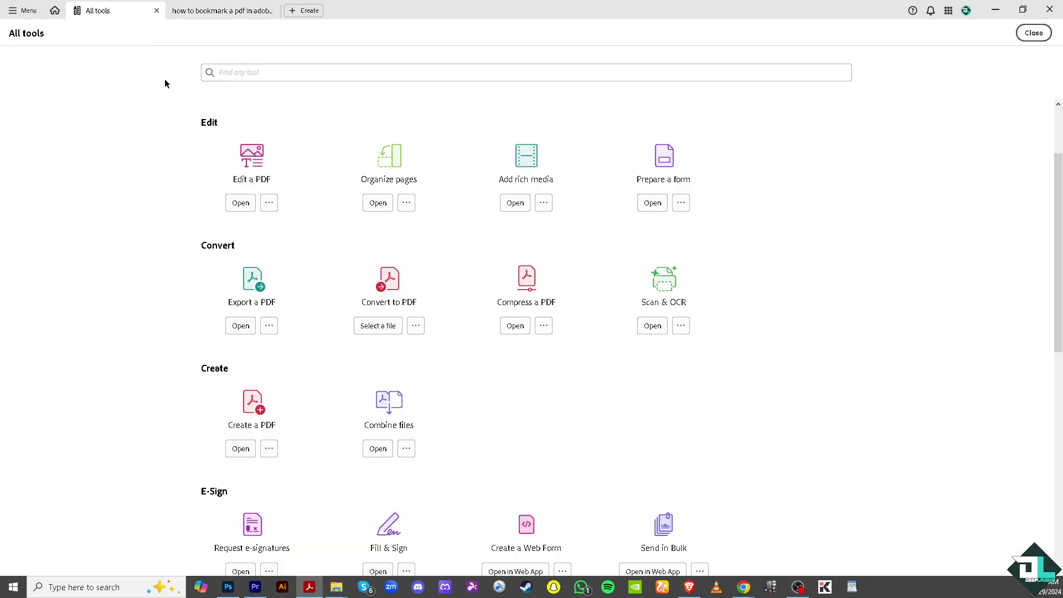
# Open the 'STRIKETHROUGH copy' PDF from the Home view's Recent files
pyautogui.click(55, 11)
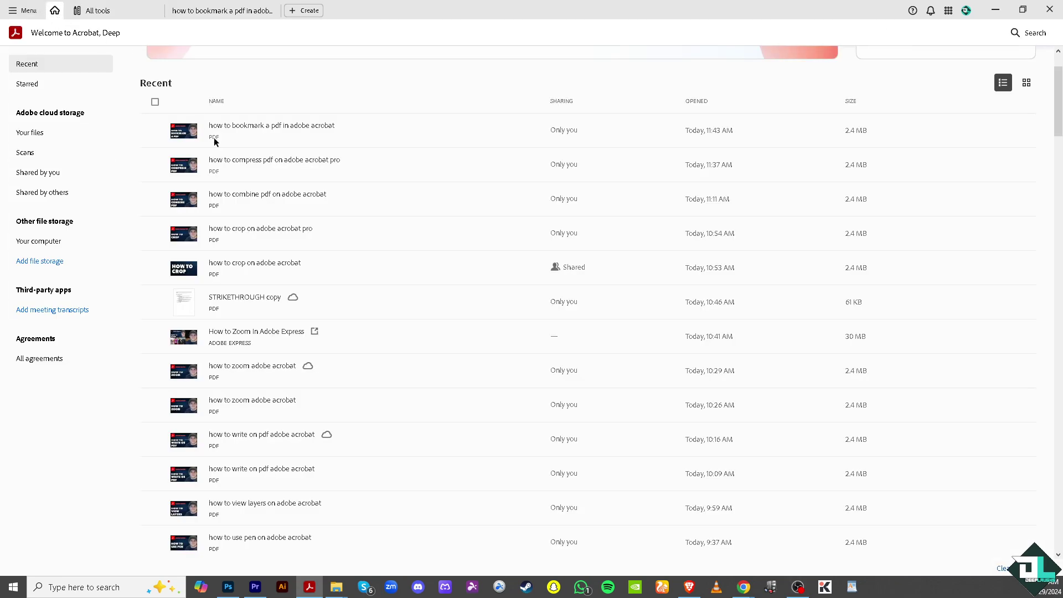
pyautogui.click(233, 306)
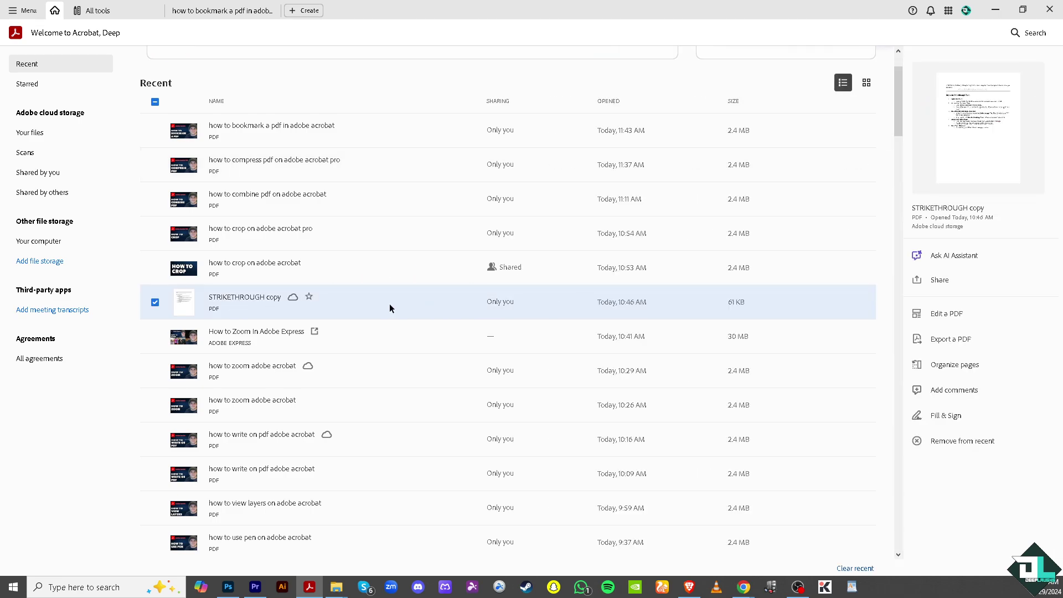
pyautogui.click(251, 303)
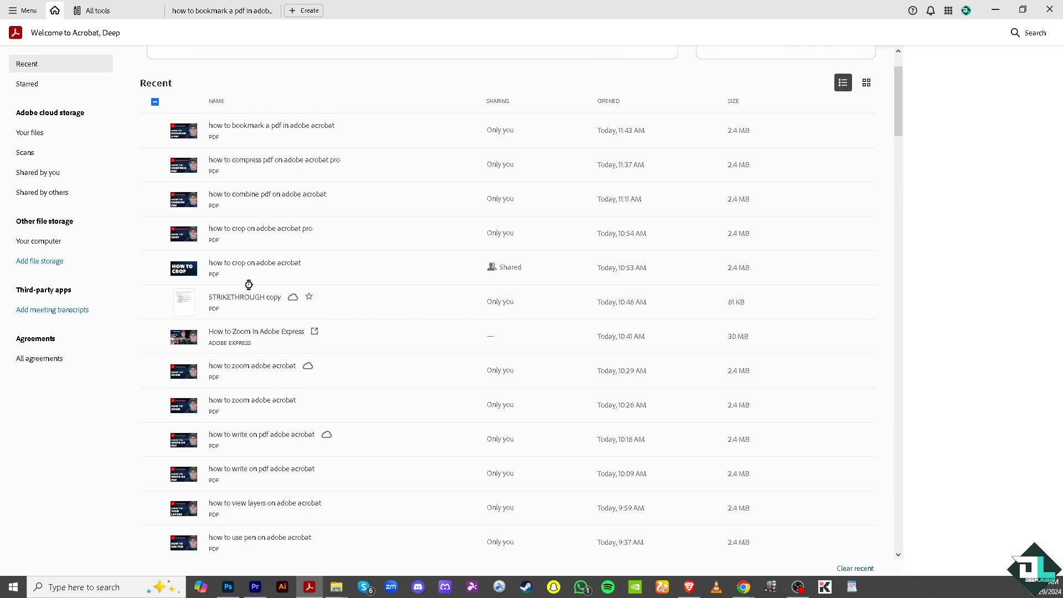
pyautogui.doubleClick(301, 296)
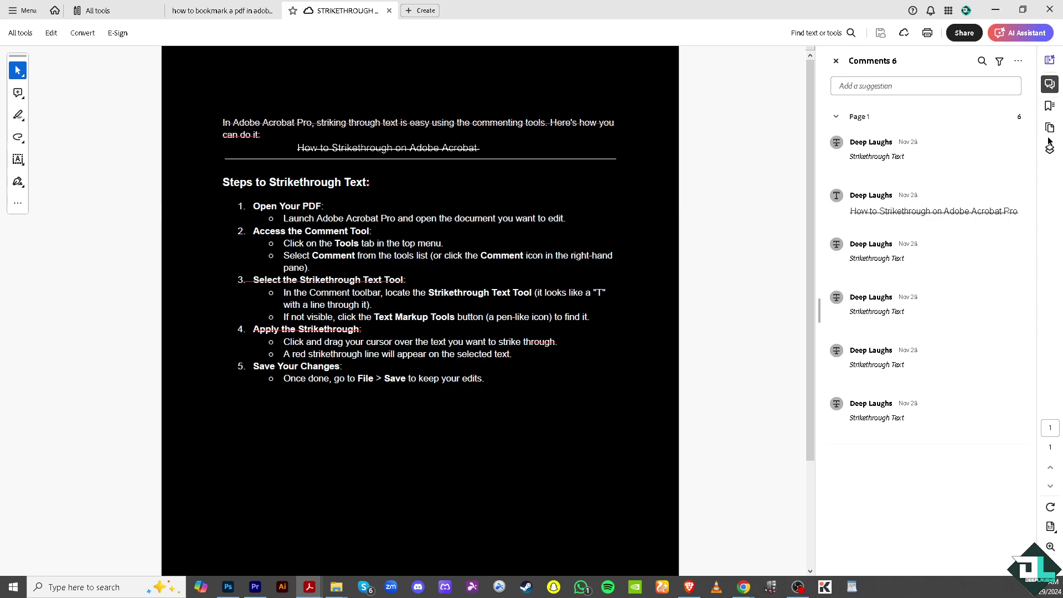
# Select the opening text through '1. Open' and add a bookmark for it in the Bookmarks panel
pyautogui.click(1050, 107)
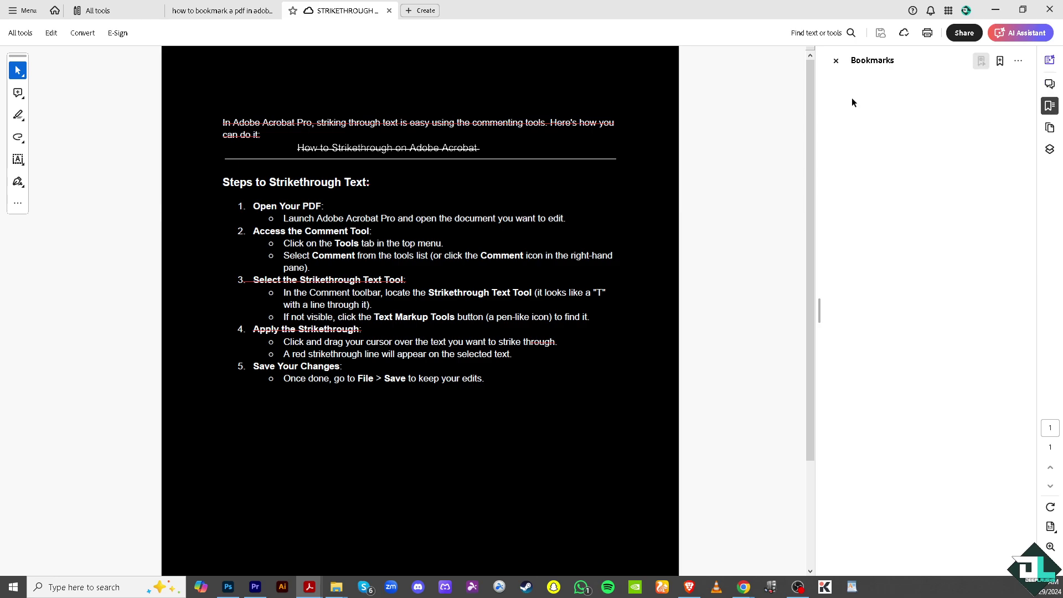
pyautogui.moveTo(224, 120); pyautogui.dragTo(462, 162)
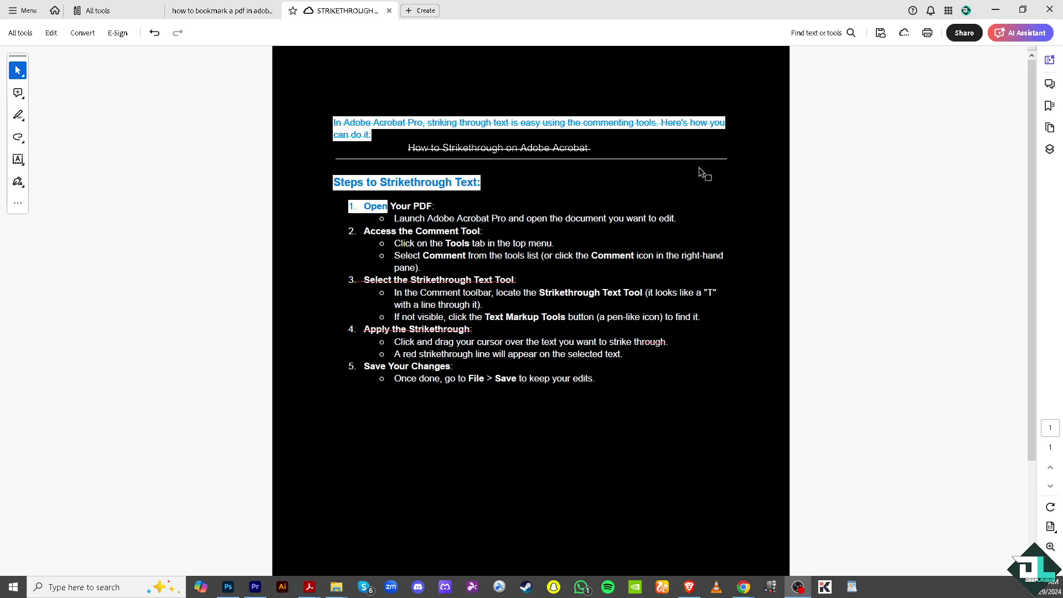
pyautogui.click(1049, 105)
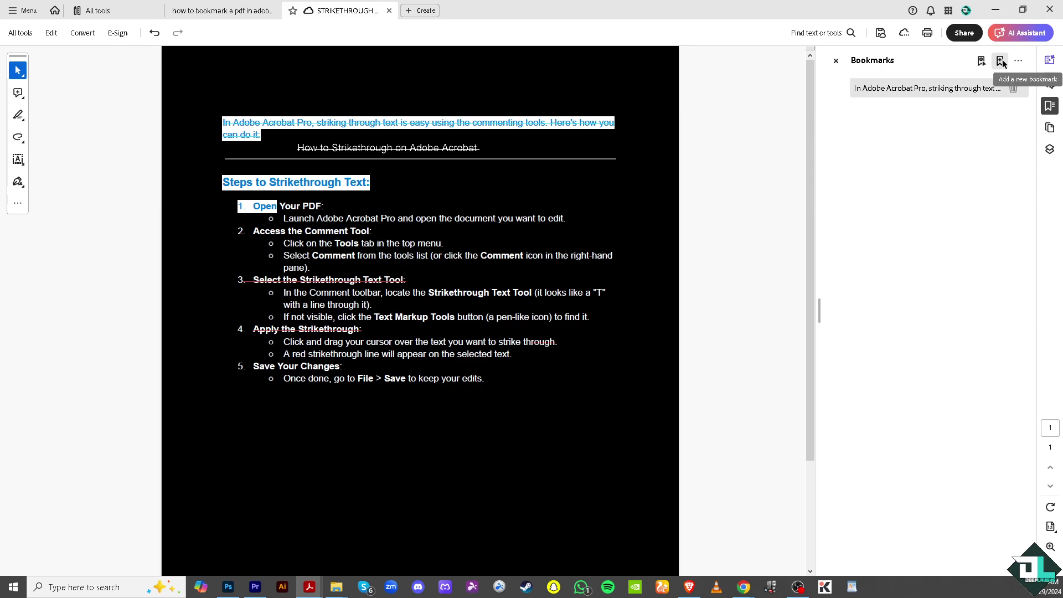
pyautogui.click(1000, 61)
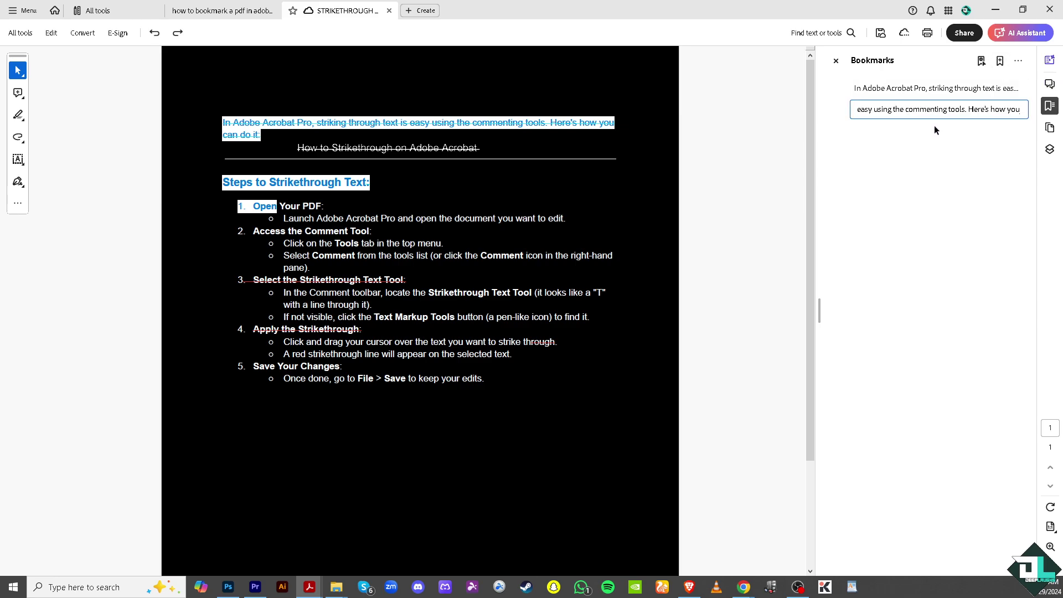
pyautogui.press('Return')
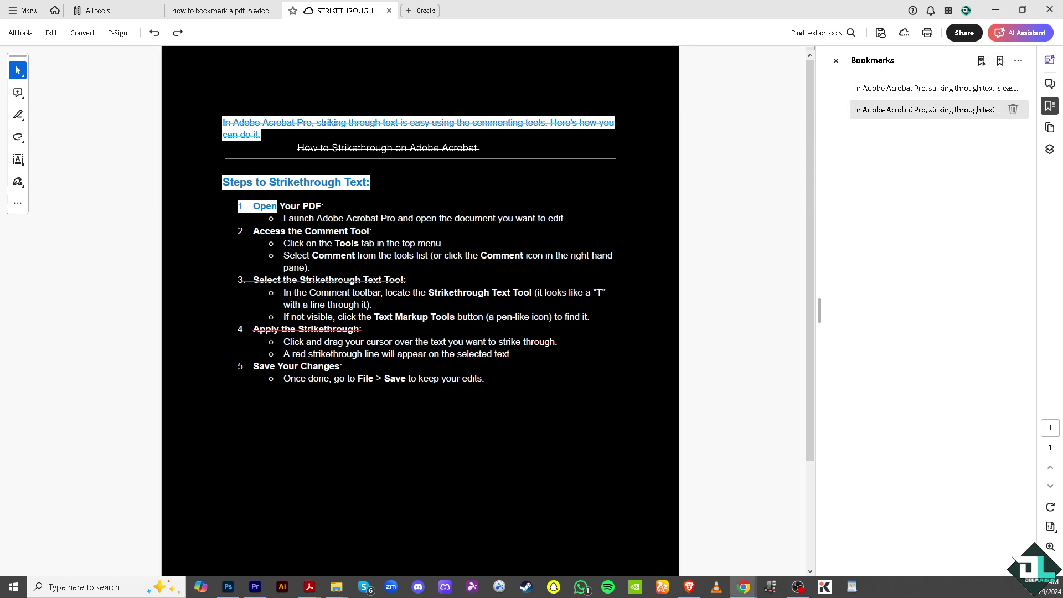
# Delete the duplicate bookmarks until the bookmark list is cleared
pyautogui.click(1013, 109)
pyautogui.click(1000, 61)
pyautogui.click(934, 160)
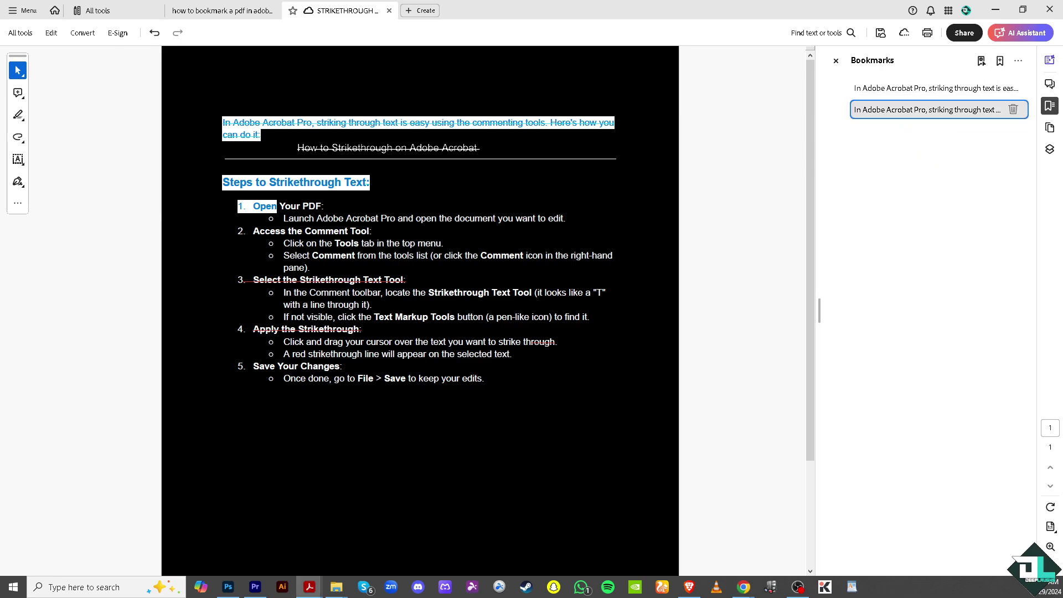
pyautogui.click(1011, 110)
pyautogui.click(1012, 88)
# Add a fresh bookmark and rename it 'how to bookmark a pdf in adobe acrobat'
pyautogui.click(1000, 60)
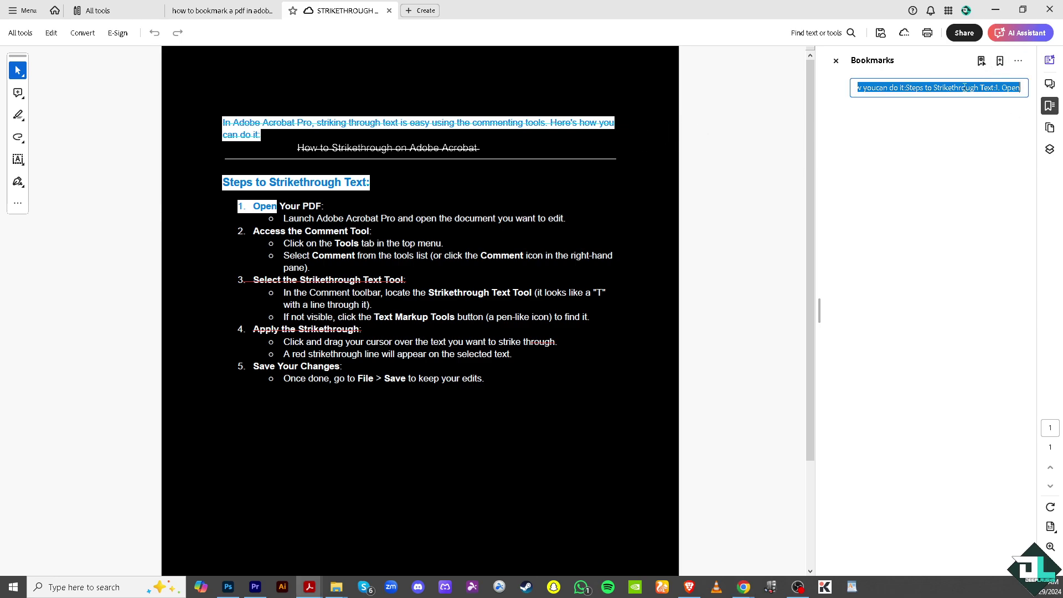
pyautogui.click(964, 87)
pyautogui.tripleClick(960, 88)
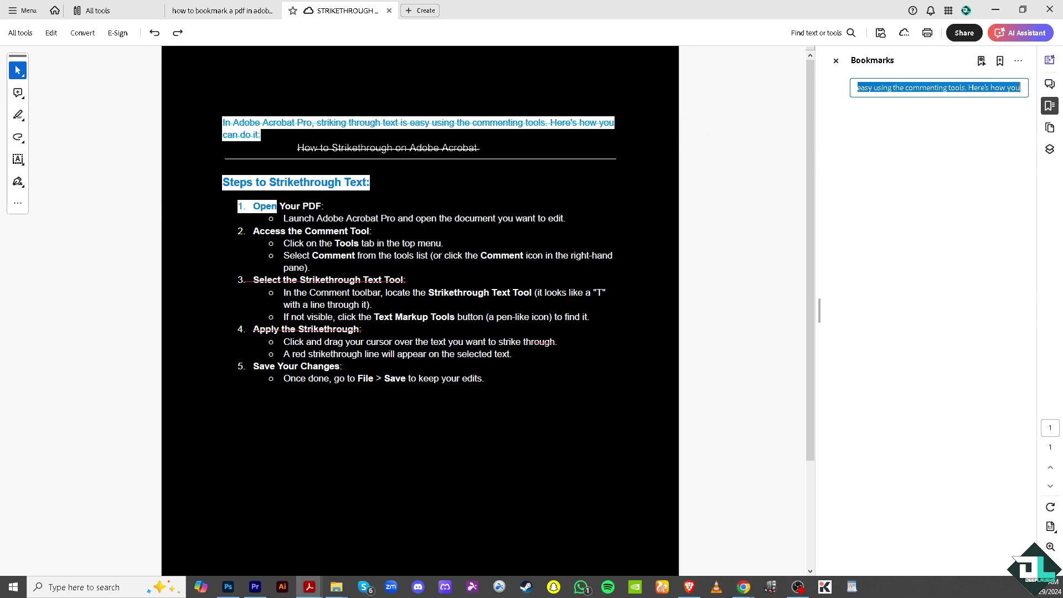
pyautogui.press('Return')
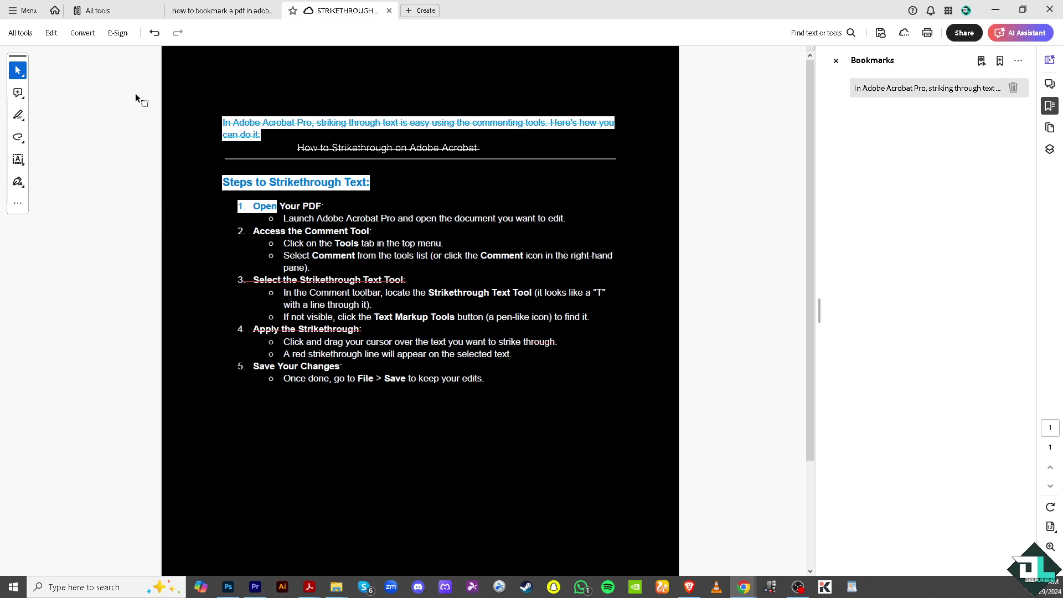
pyautogui.click(960, 89)
pyautogui.write('how to bookmark a pdf in adobe acrobat')
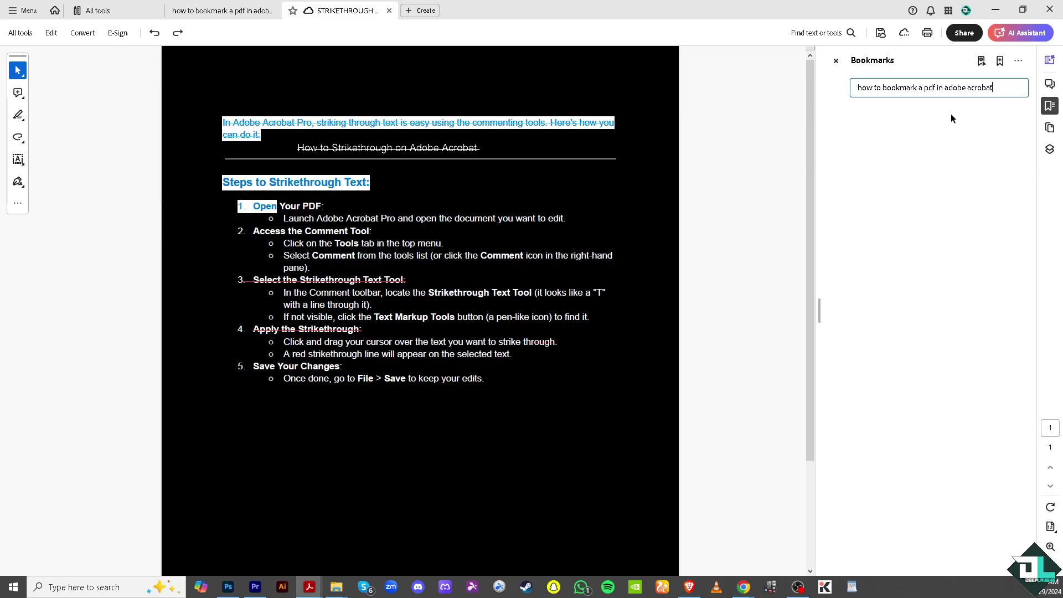
pyautogui.press('Return')
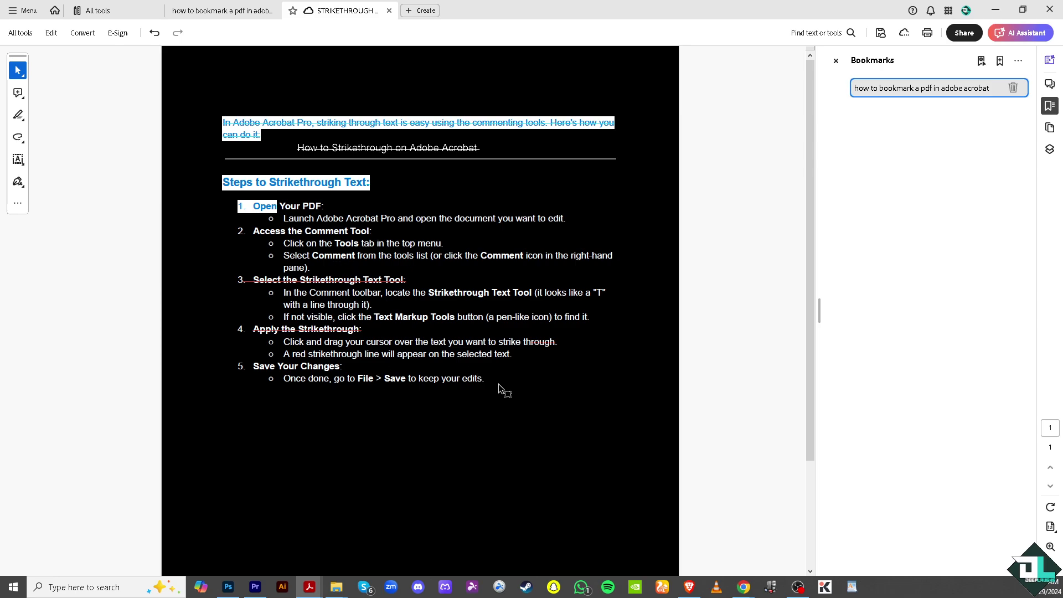
# Box-select the page's last three lines and bookmark them as 'BOOKMARK'
pyautogui.moveTo(499, 387); pyautogui.dragTo(235, 351)
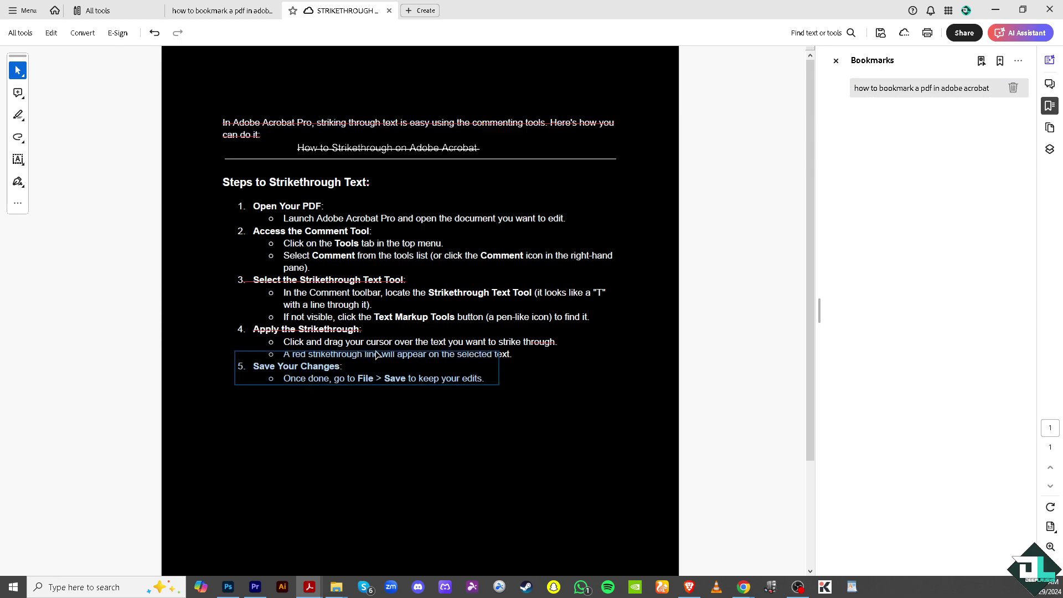
pyautogui.click(1000, 62)
pyautogui.write('BOOKMARK')
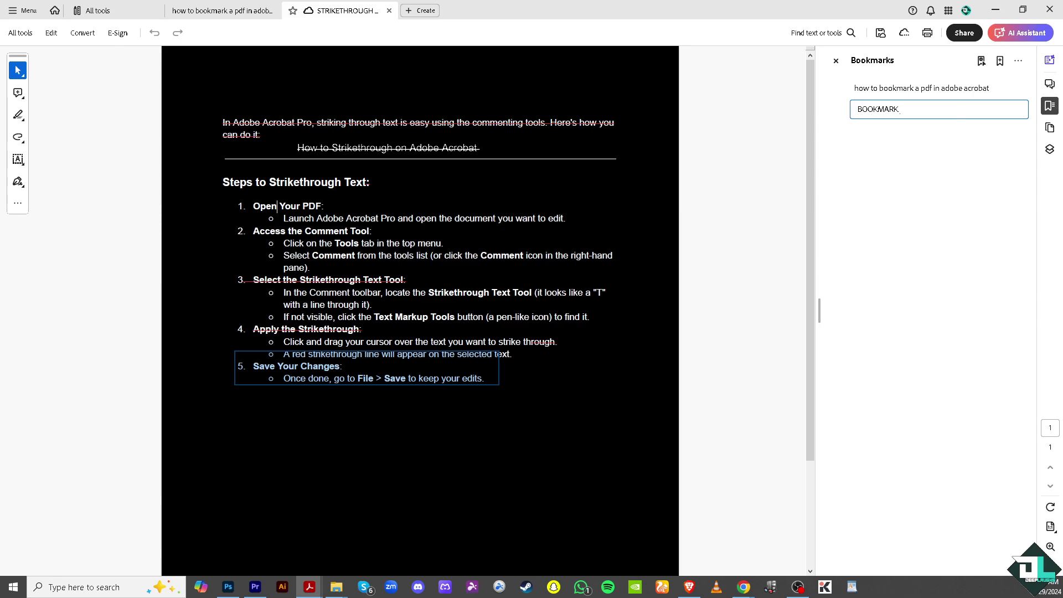
pyautogui.press('Return')
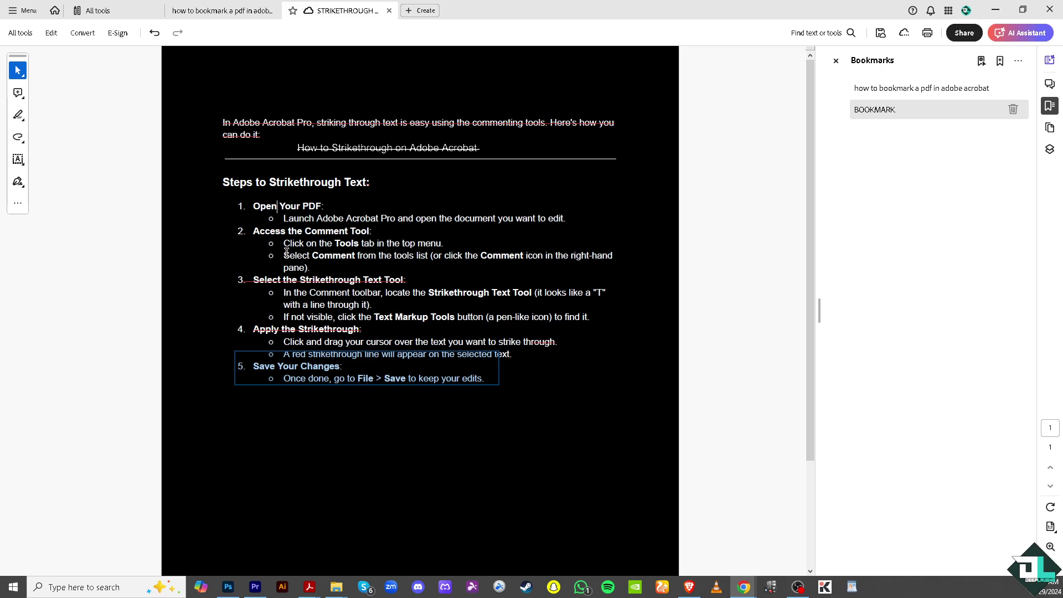
# Select part of step 2's second bullet, scroll down, and zoom the page to 150%
pyautogui.moveTo(285, 256); pyautogui.dragTo(378, 267)
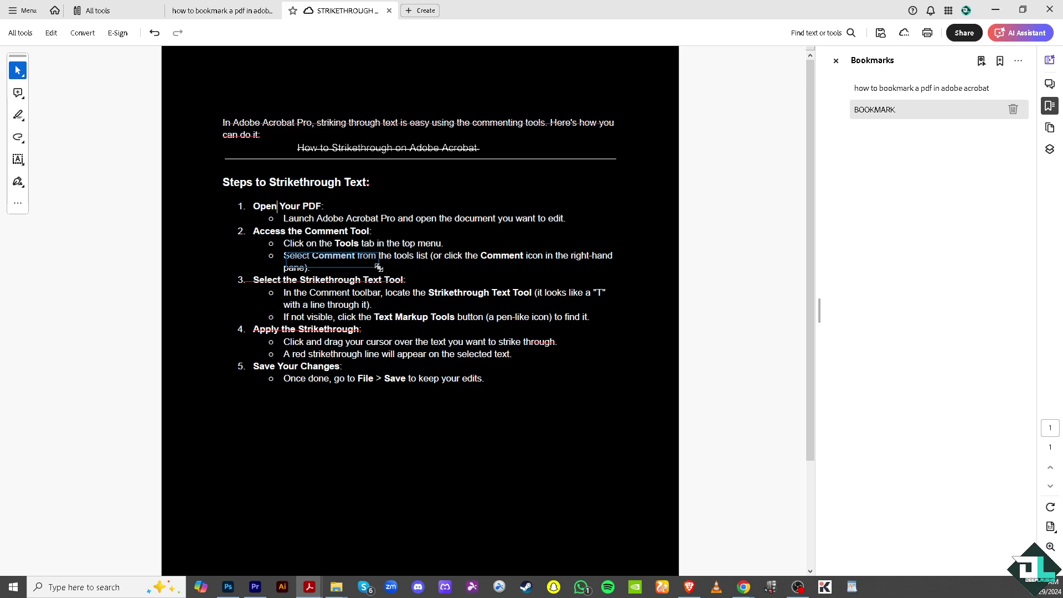
pyautogui.scroll(-2, 330, 286)
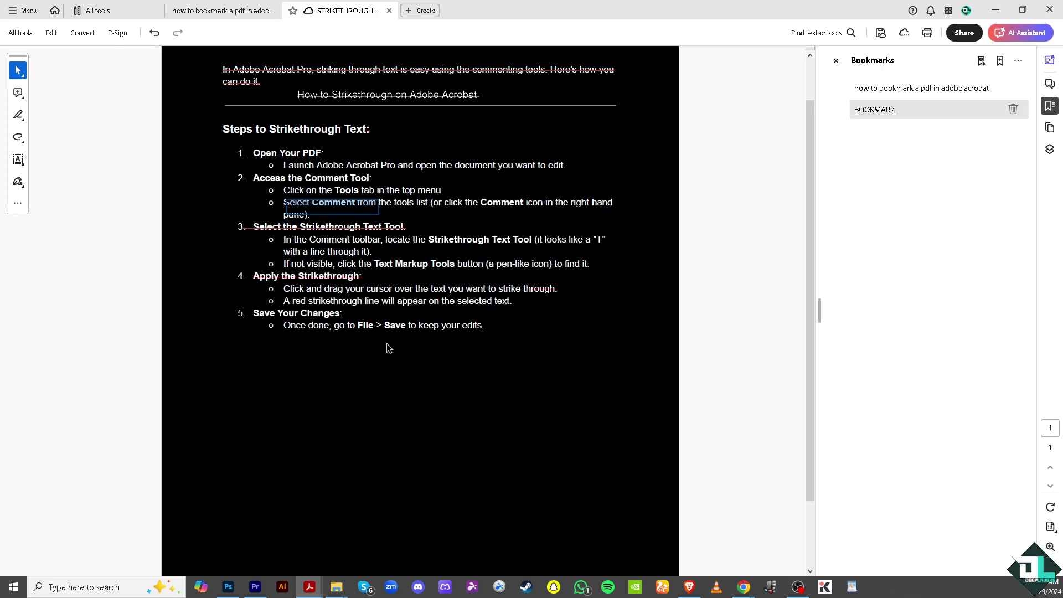
pyautogui.hotkey('ctrl', '+')
pyautogui.hotkey('ctrl', '+')
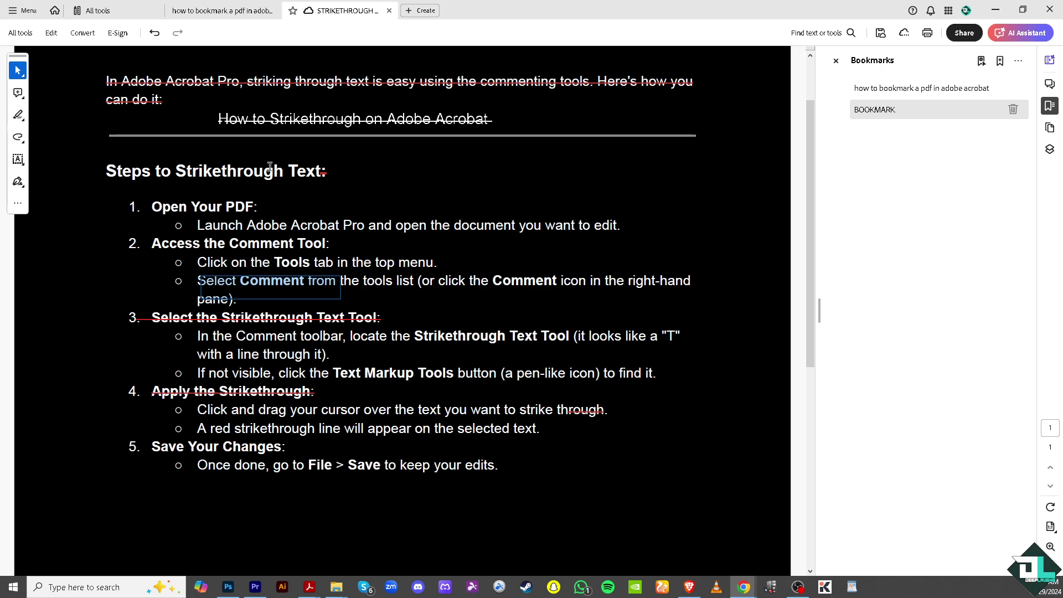
# Post the comment 'how to bookmark a pdf in adobe acrobat' on the step 3 word Strikethrough
pyautogui.click(18, 93)
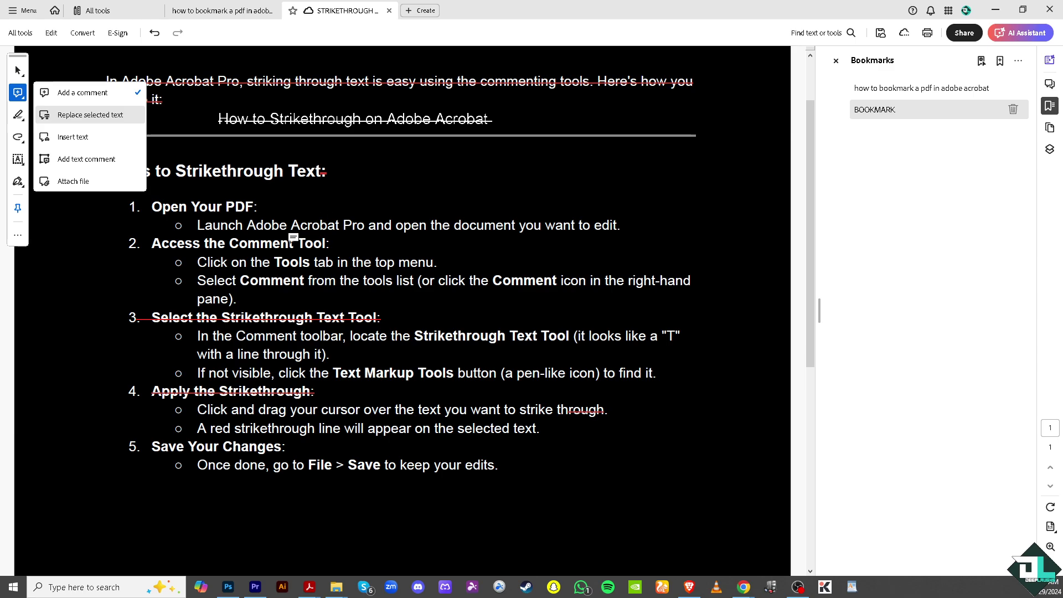
pyautogui.click(265, 313)
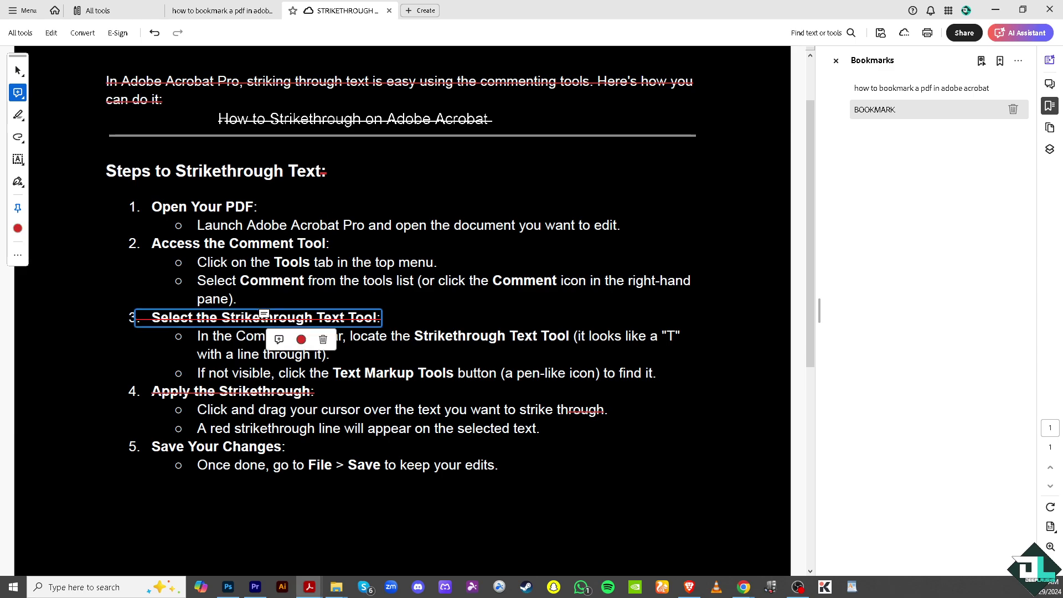
pyautogui.doubleClick(265, 313)
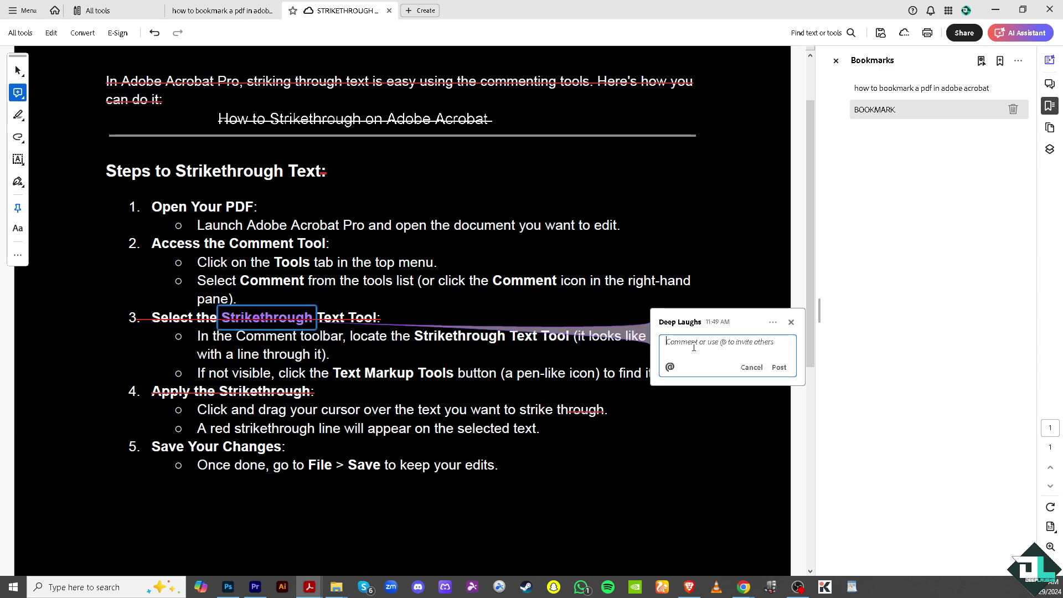
pyautogui.write('how to bookmark a pdf in adobe acrobat')
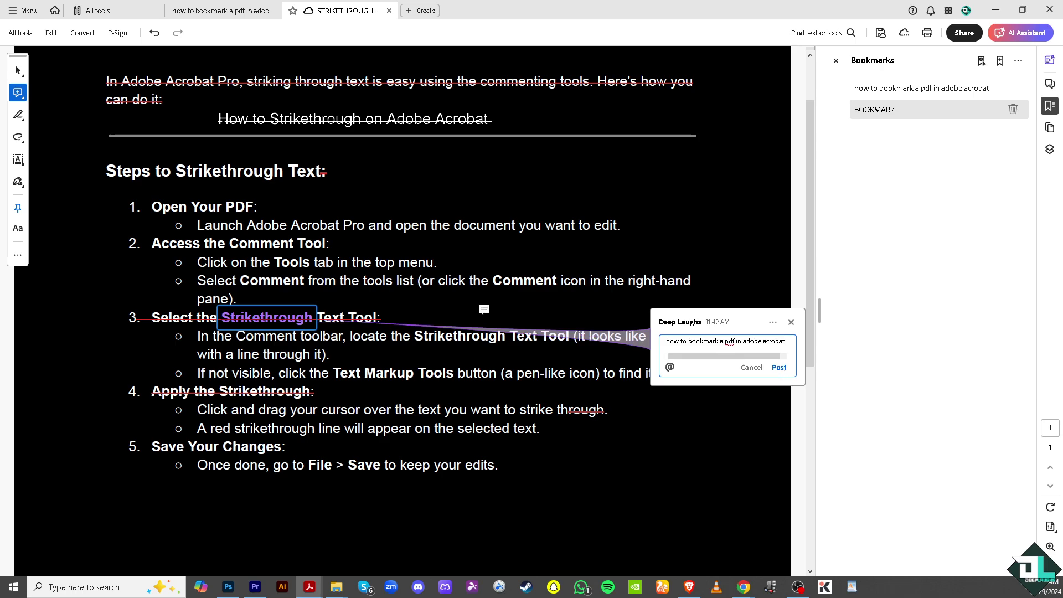
pyautogui.click(780, 368)
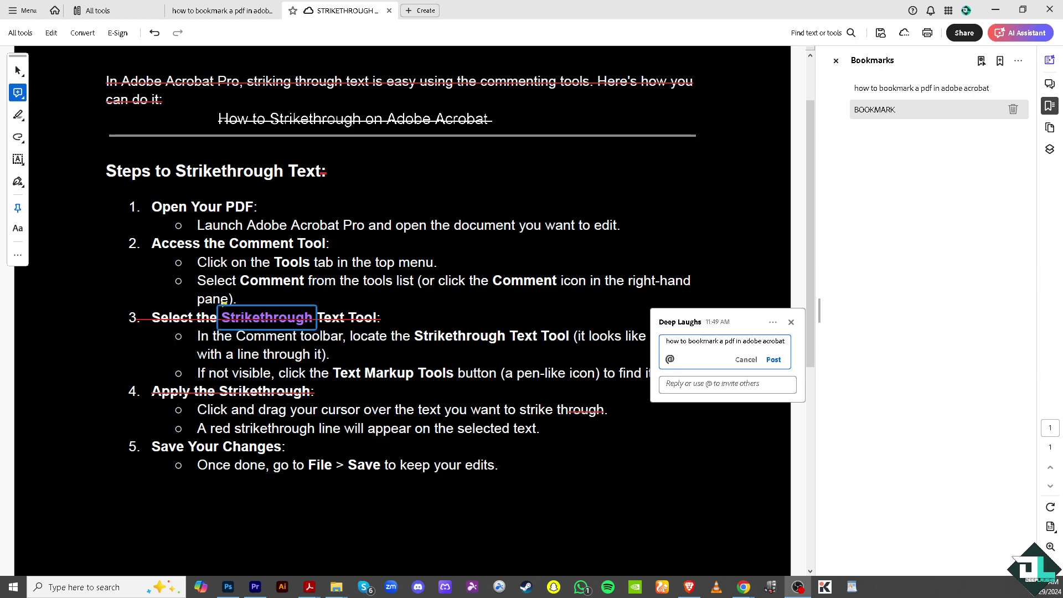
# In the other open PDF, add a bookmark named 'how to bookmark a pdf in adobe acrobat'
pyautogui.click(211, 11)
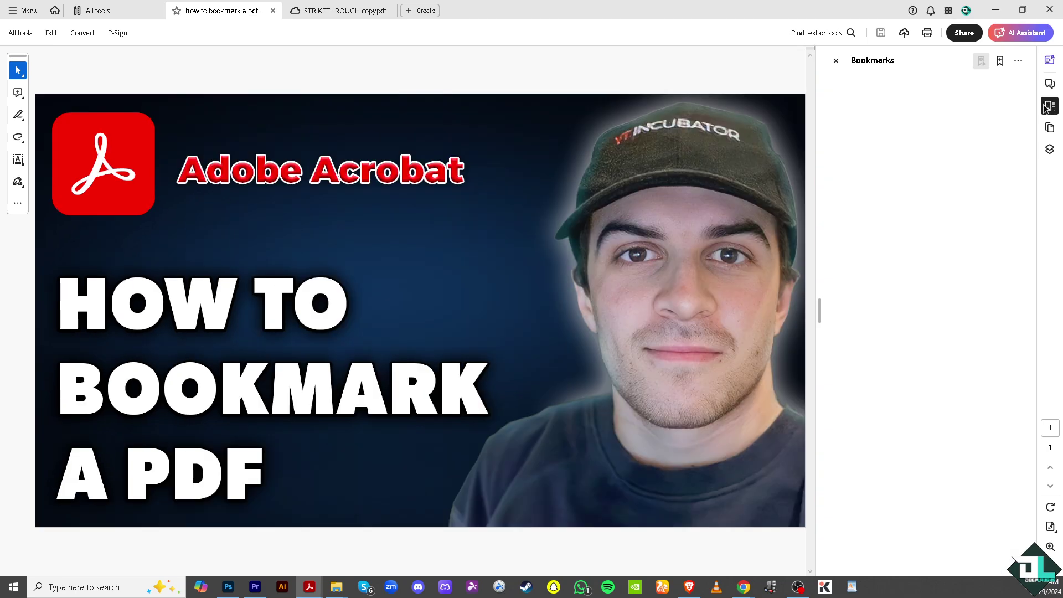
pyautogui.click(999, 62)
pyautogui.write('how to bookmark a pdf in adobe acrobat')
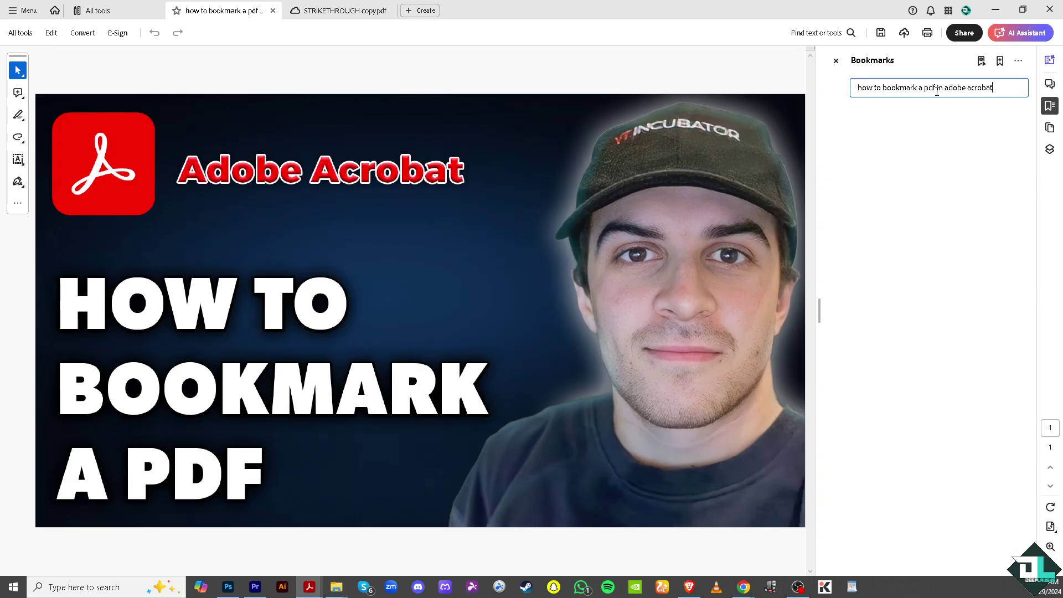